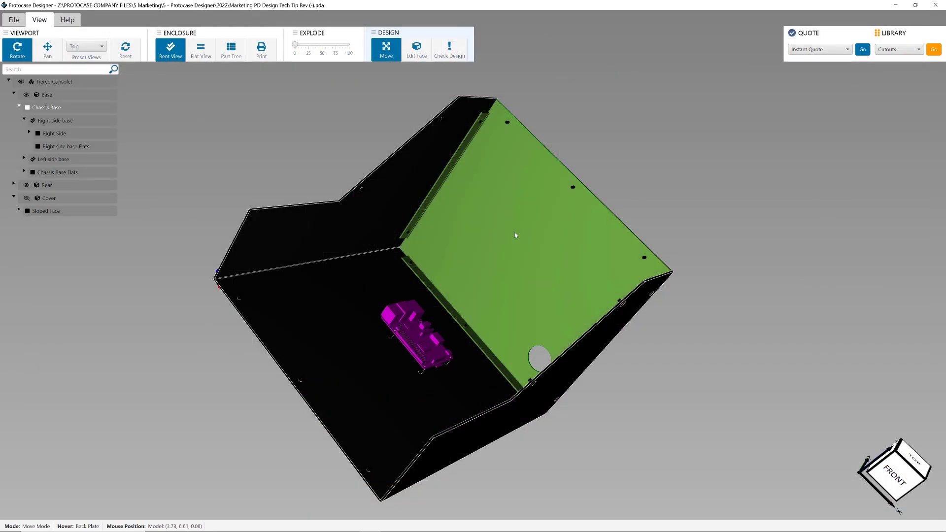
# - Close the T-shaped path outline on the back plate and save the edits to the model
pyautogui.moveTo(492, 317)
pyautogui.mouseDown()
pyautogui.moveTo(525, 304)
pyautogui.moveTo(522, 287)
pyautogui.moveTo(500, 306)
pyautogui.mouseUp()
pyautogui.doubleClick(500, 305)
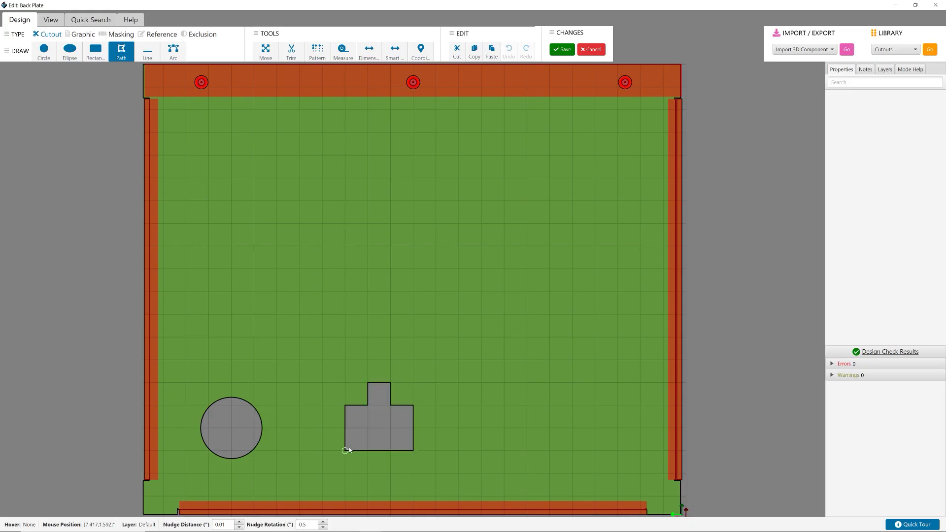
pyautogui.click(348, 449)
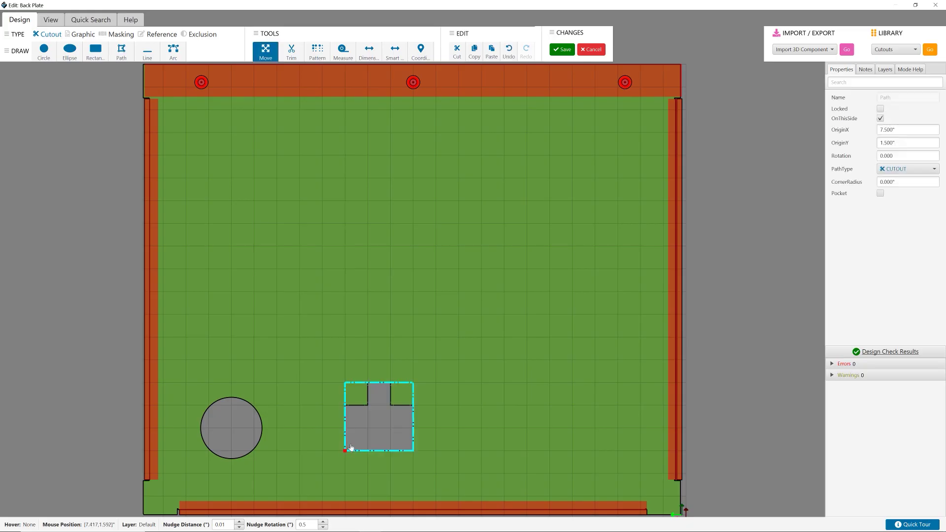
pyautogui.click(562, 50)
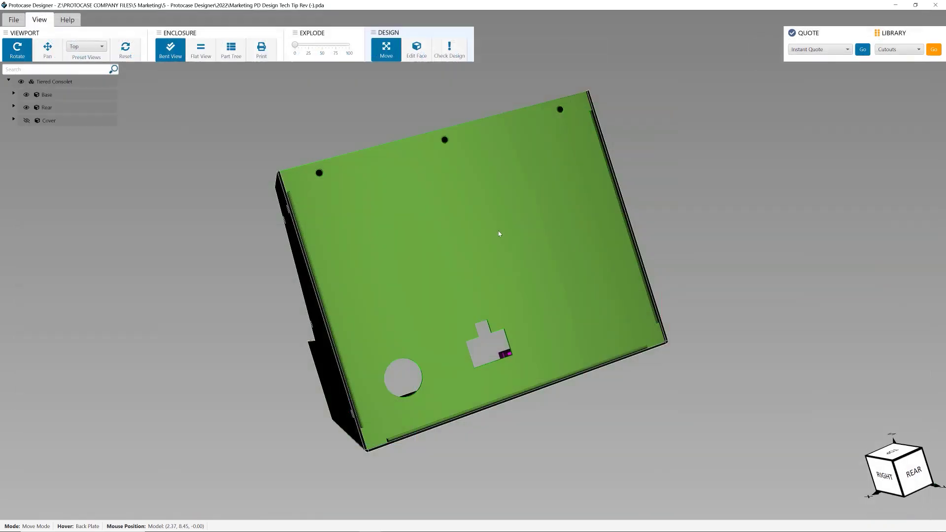
pyautogui.moveTo(499, 234); pyautogui.dragTo(761, 369)
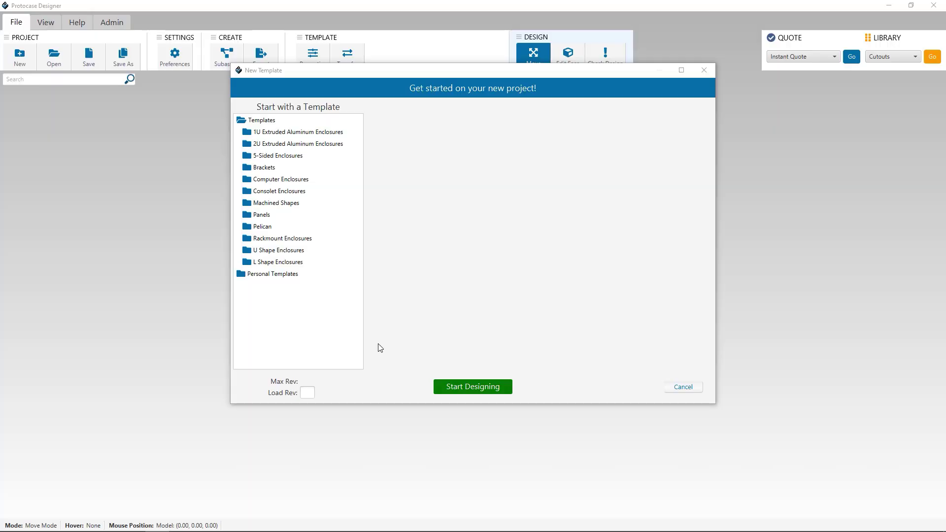
# - Choose the plain U Shape template with a Fire Red default finish
pyautogui.click(275, 252)
pyautogui.doubleClick(275, 251)
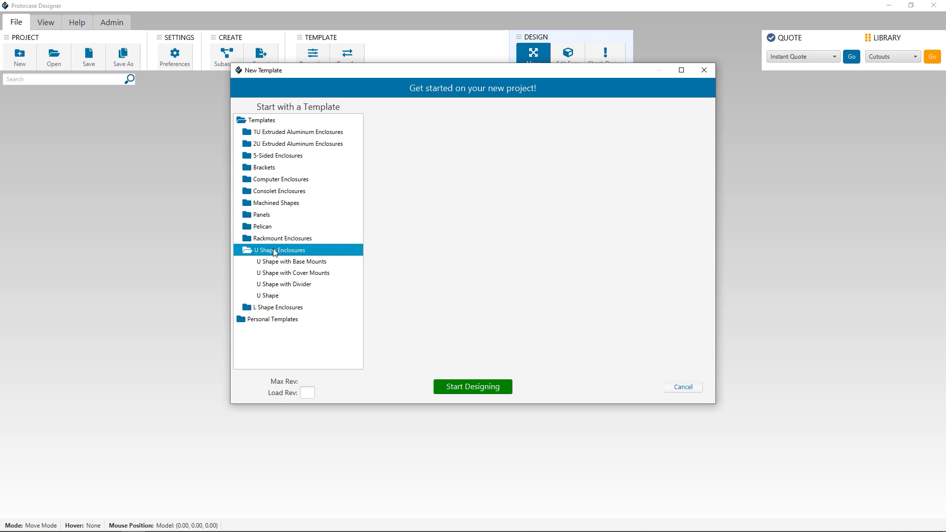
pyautogui.click(272, 296)
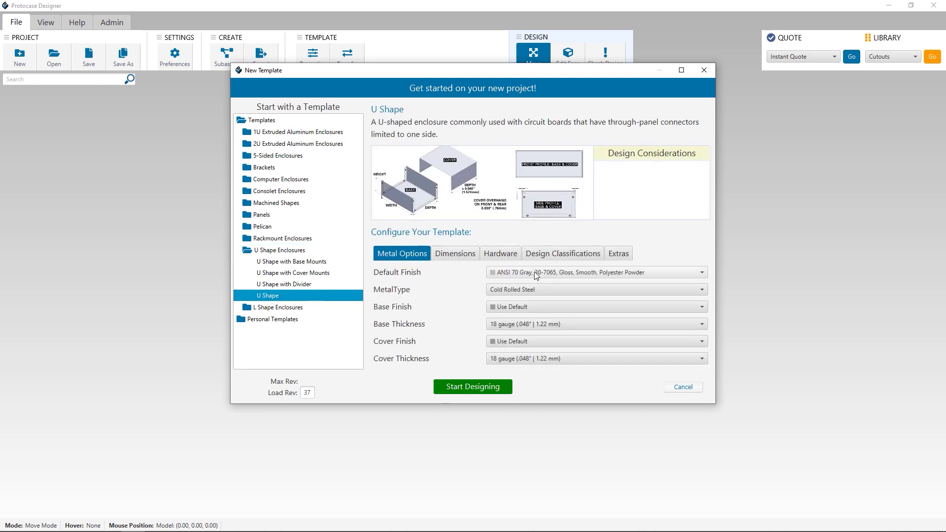
pyautogui.click(507, 272)
pyautogui.click(530, 346)
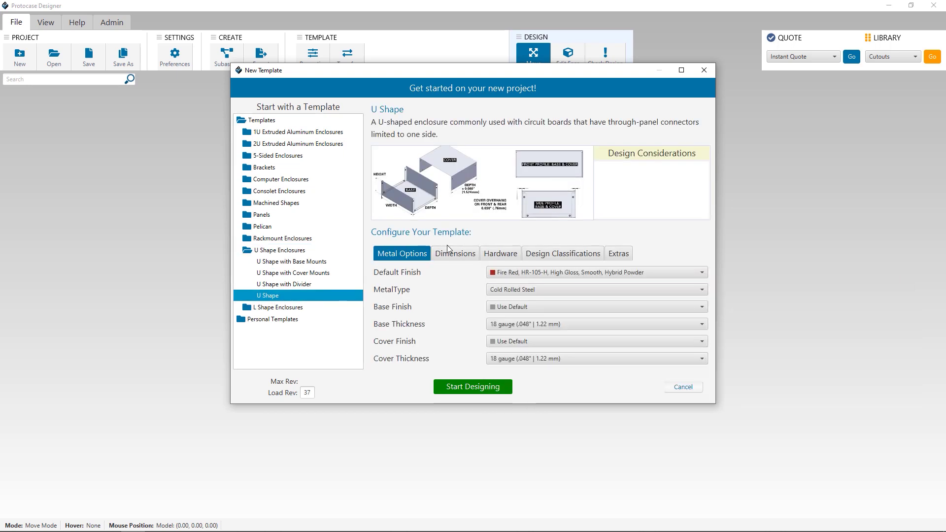
# - Set Depth and Width to 12 inches and build the U Shape enclosure
pyautogui.click(451, 252)
pyautogui.press('Tab')
pyautogui.write('12')
pyautogui.press('Tab')
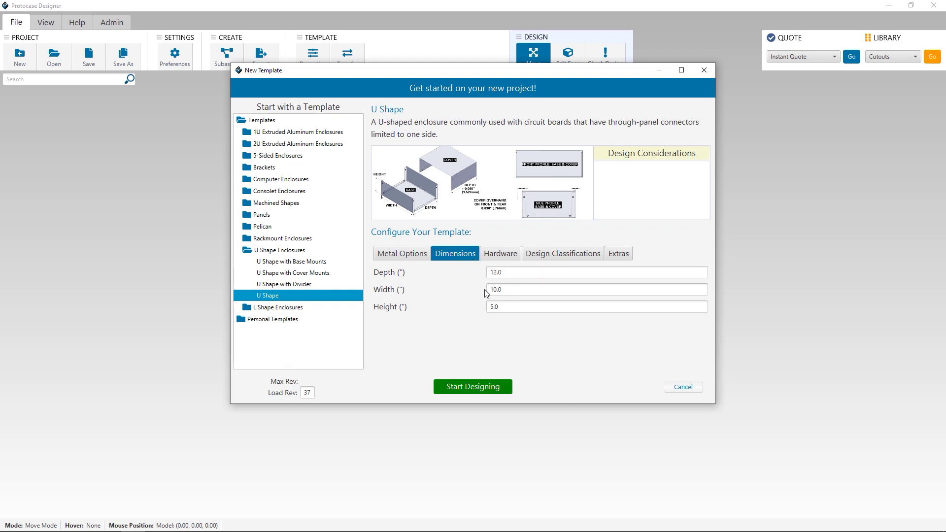
pyautogui.write('12')
pyautogui.click(485, 388)
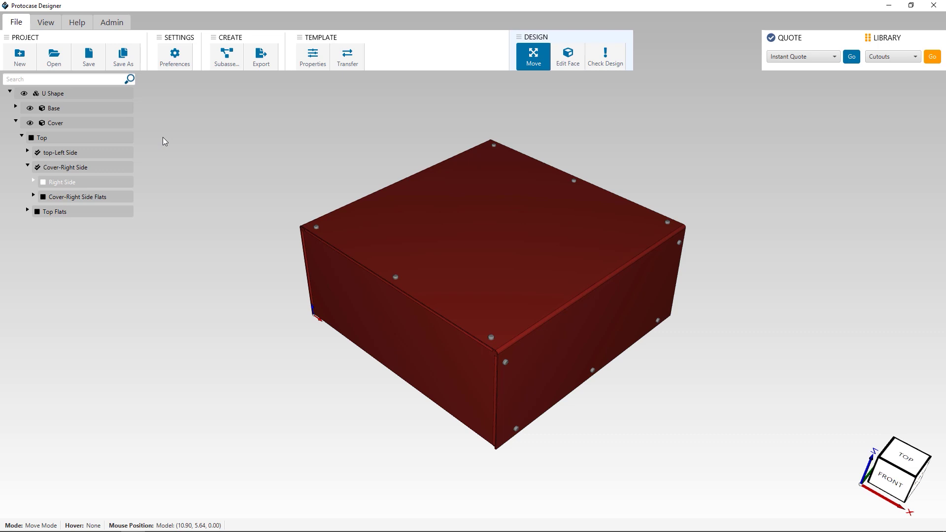
# - Open the box's front face in the 2D face editor
pyautogui.click(569, 62)
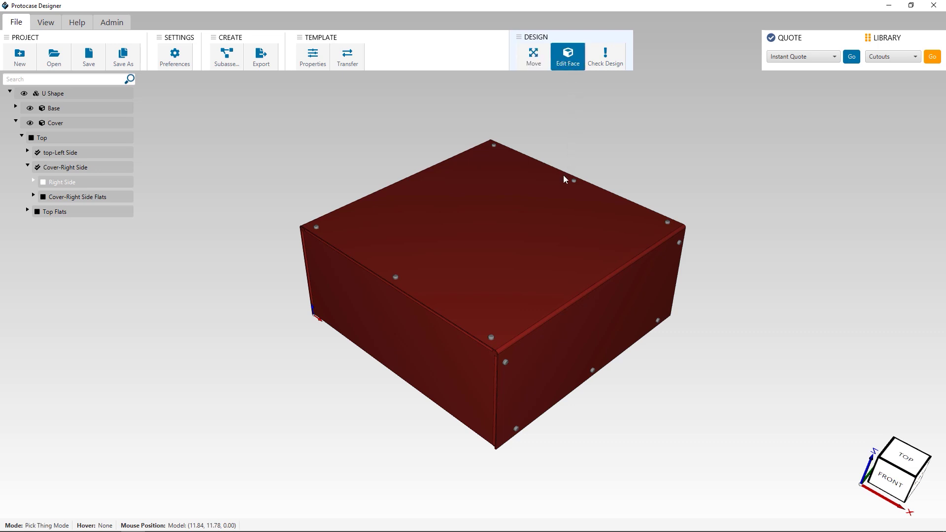
pyautogui.click(377, 328)
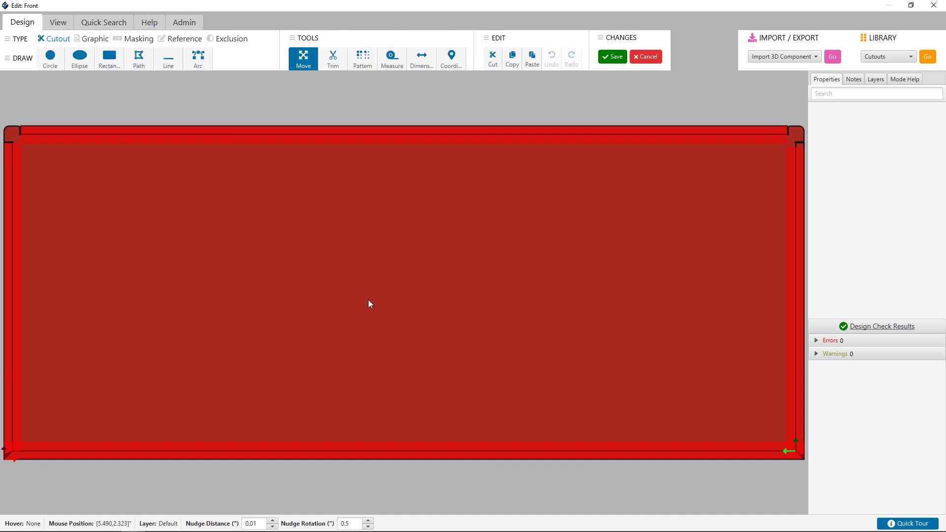
pyautogui.click(59, 22)
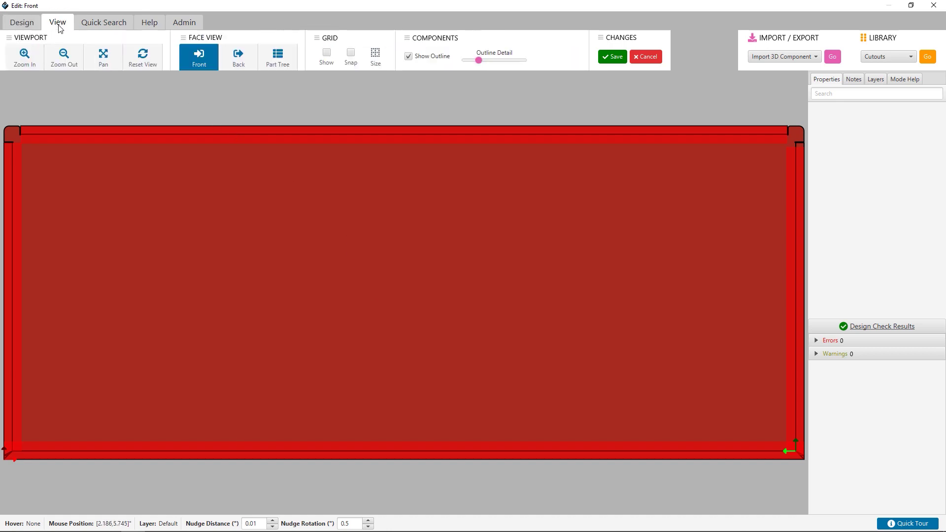
# - Turn on the grid over the front panel, keeping its 0.5 x 0.5 inch size
pyautogui.click(326, 54)
pyautogui.click(376, 56)
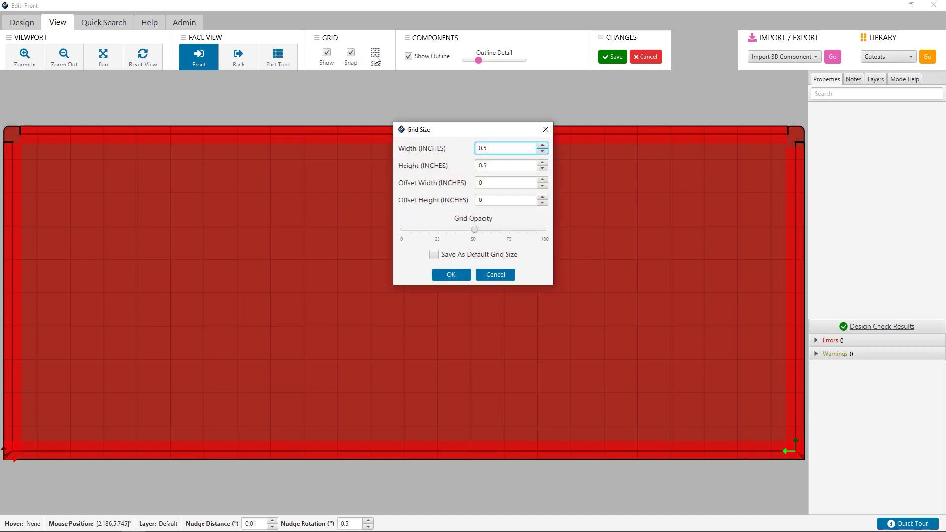
pyautogui.click(450, 276)
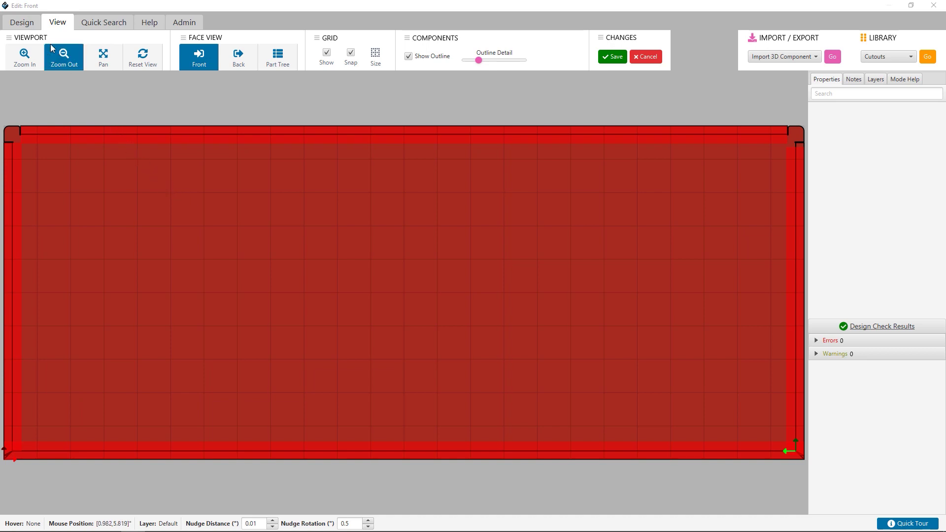
pyautogui.click(20, 25)
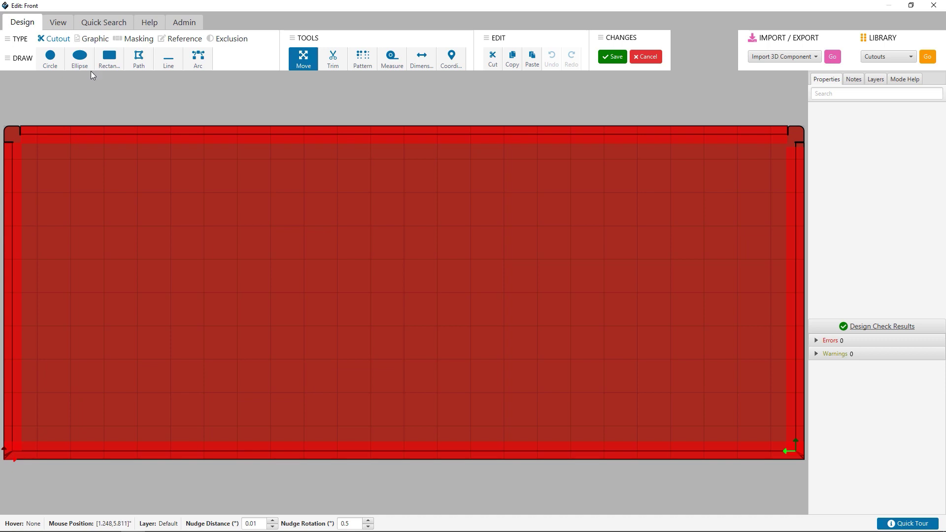
pyautogui.click(109, 58)
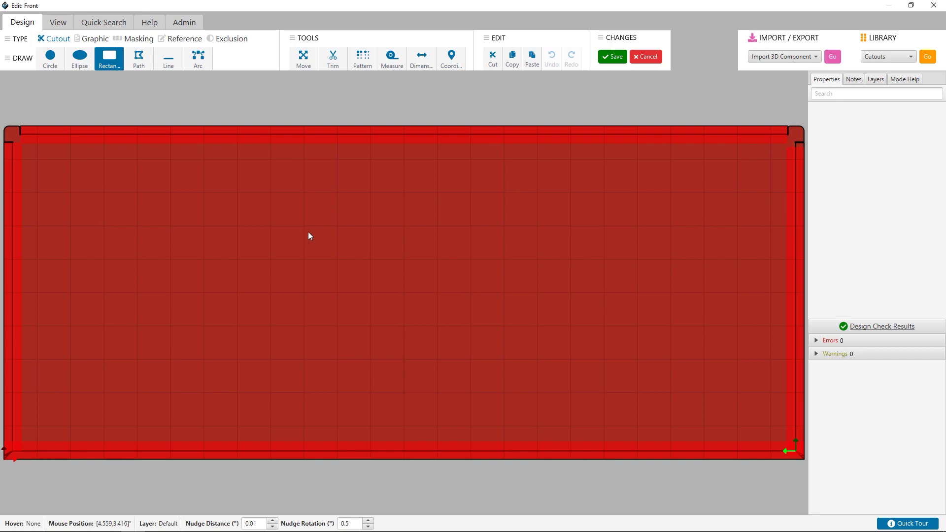
pyautogui.moveTo(308, 232)
pyautogui.mouseDown()
pyautogui.moveTo(346, 289)
pyautogui.moveTo(360, 288)
pyautogui.mouseUp()
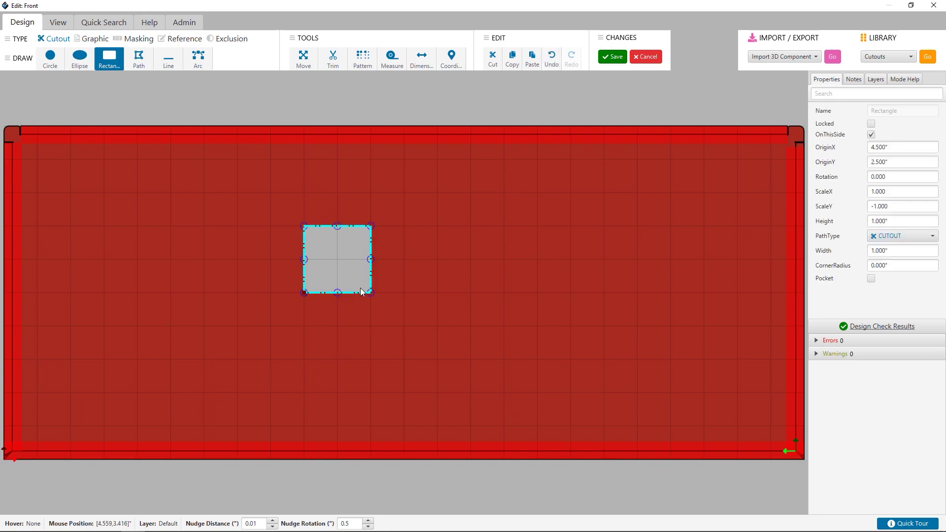
pyautogui.click(875, 146)
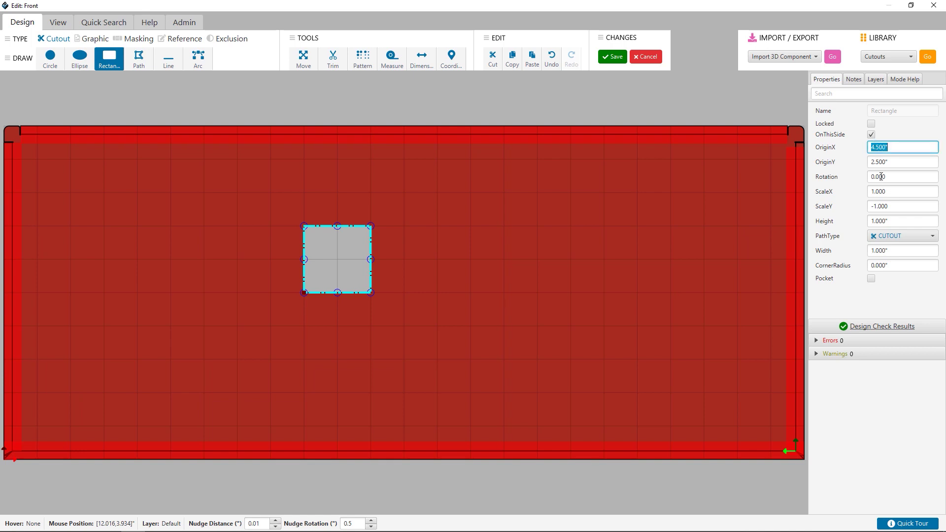
pyautogui.click(871, 147)
pyautogui.write('5')
pyautogui.press('Return')
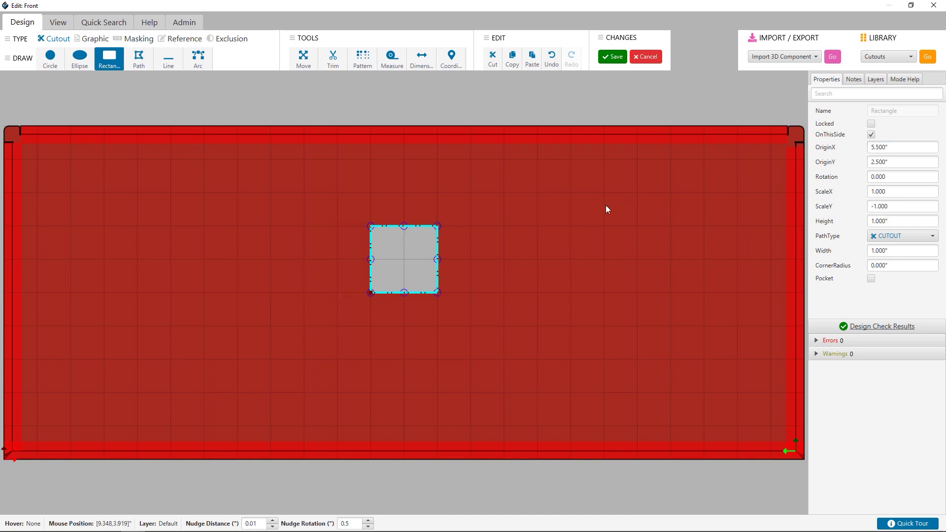
pyautogui.press('Escape')
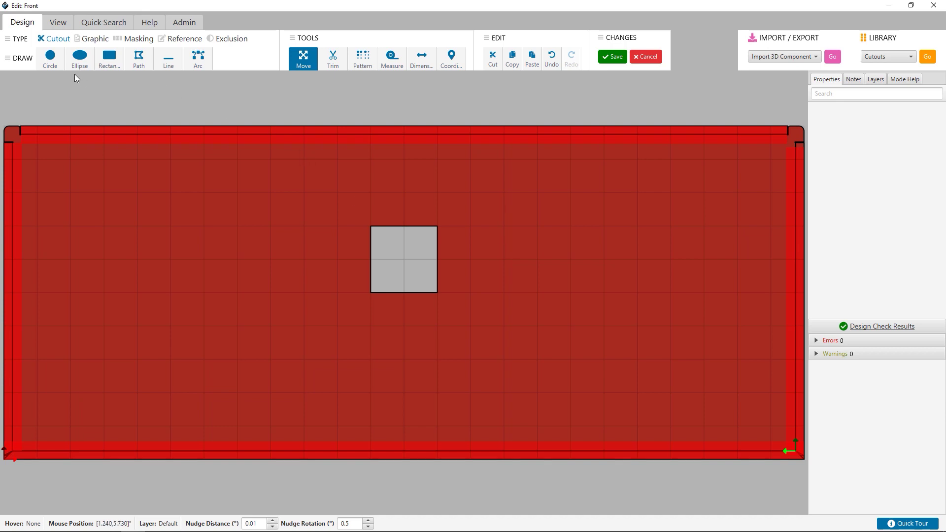
# - Draw a circle cutout left of the square and set its OriginY to 3.000"
pyautogui.click(51, 58)
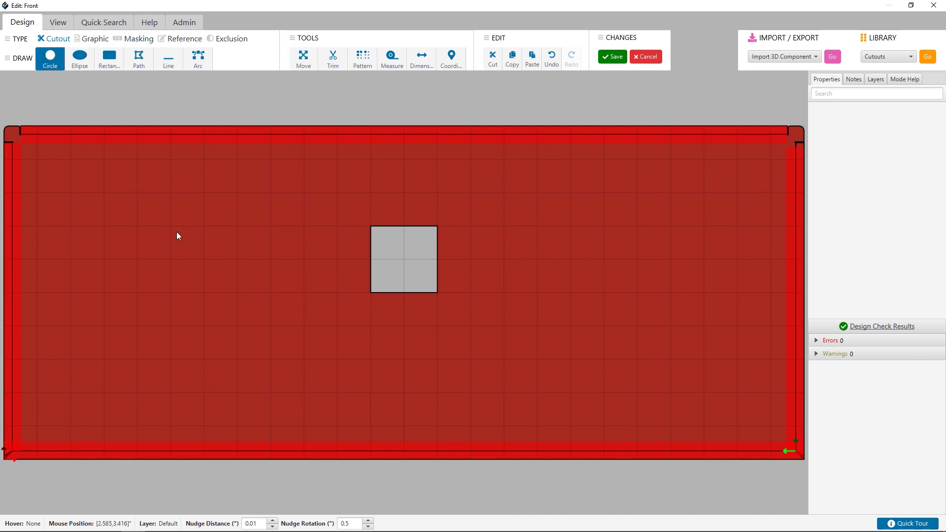
pyautogui.moveTo(177, 232); pyautogui.dragTo(198, 255)
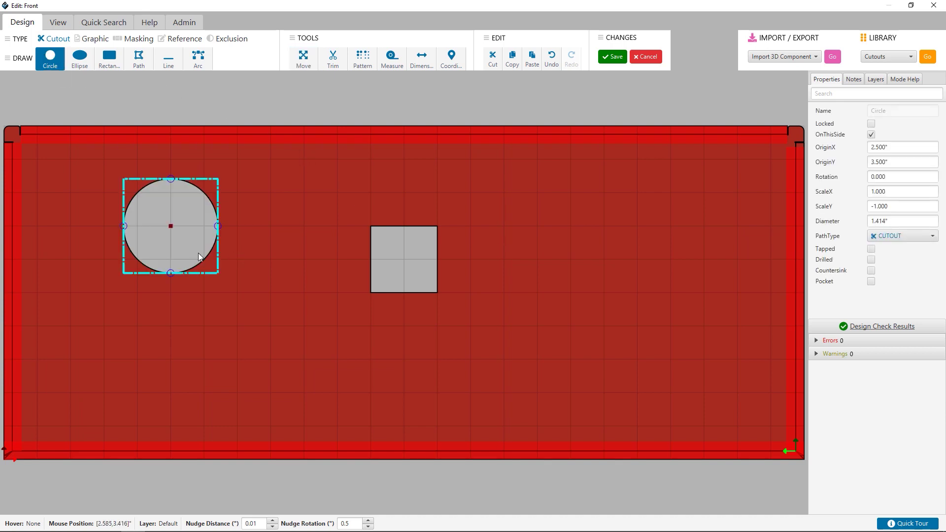
pyautogui.click(875, 162)
pyautogui.click(873, 161)
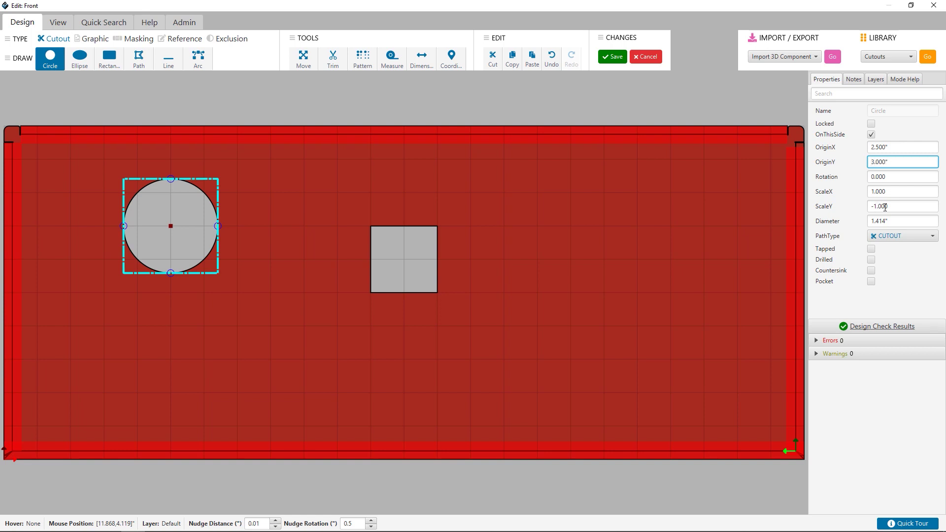
pyautogui.press('Return')
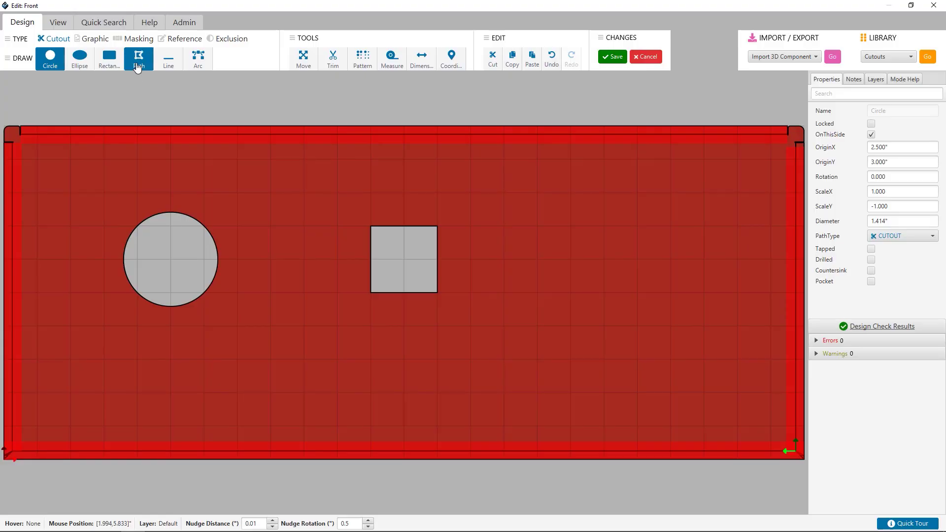
# - Draw a closed T-shaped path cutout right of the square and scale it 1.5 times wider
pyautogui.click(138, 65)
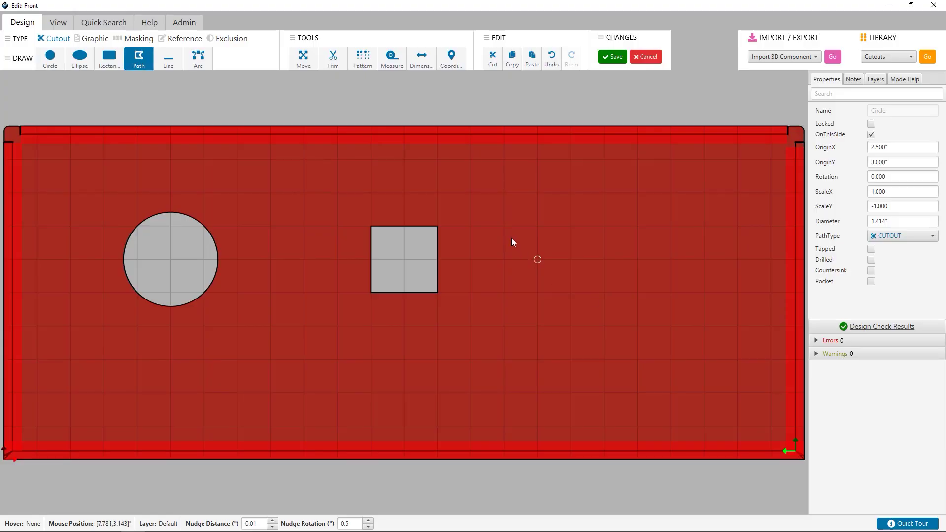
pyautogui.click(503, 225)
pyautogui.click(503, 293)
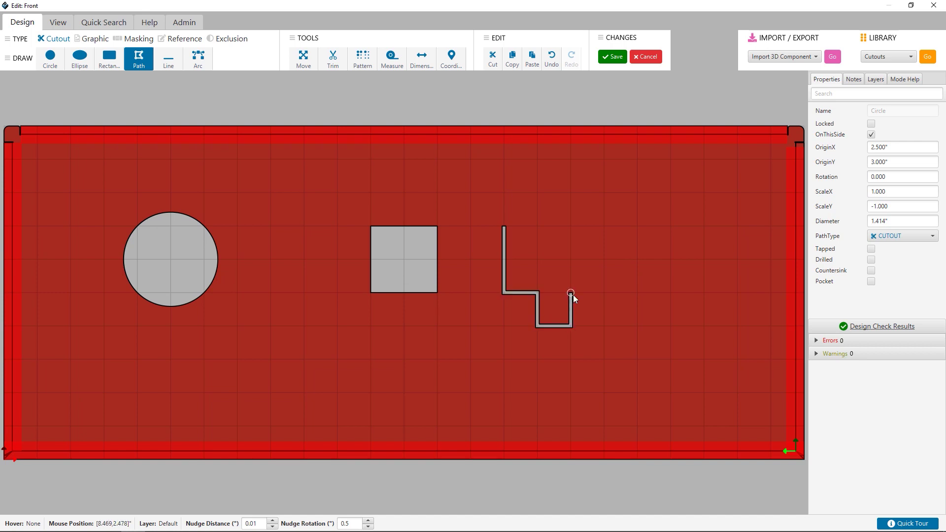
pyautogui.click(600, 227)
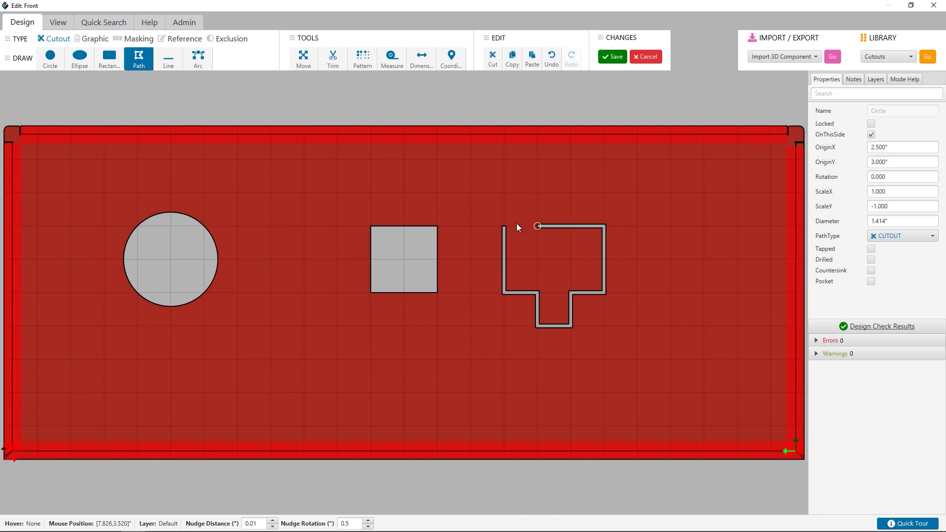
pyautogui.click(509, 225)
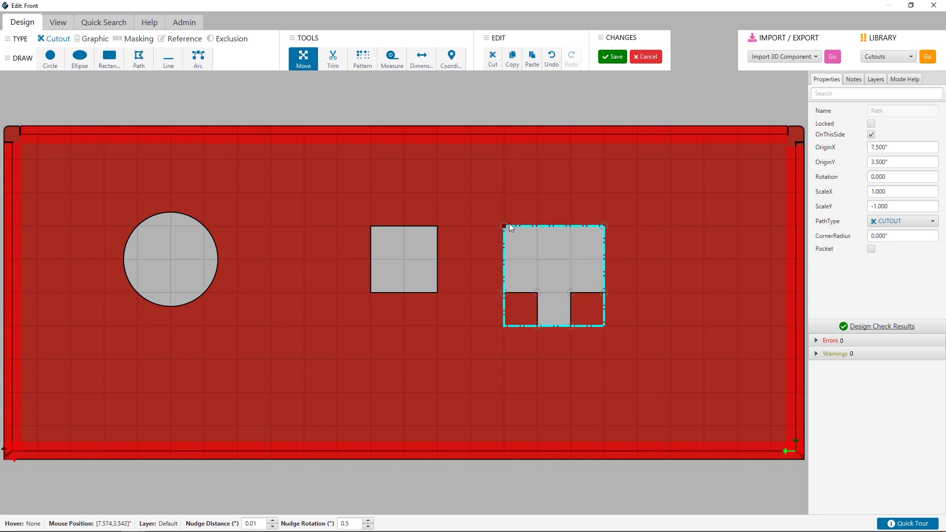
pyautogui.click(880, 192)
pyautogui.click(879, 192)
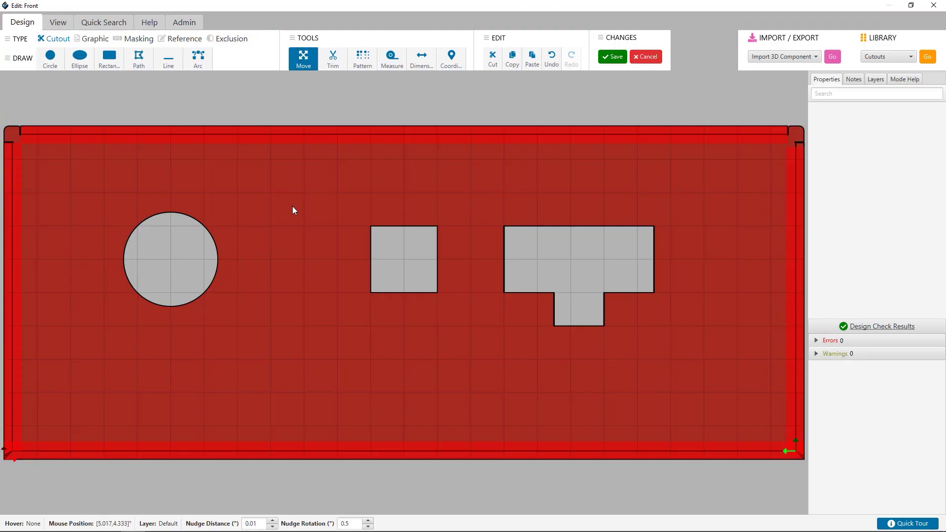
# - Tick Locked for the circle cutout in Properties, then deselect it
pyautogui.click(170, 256)
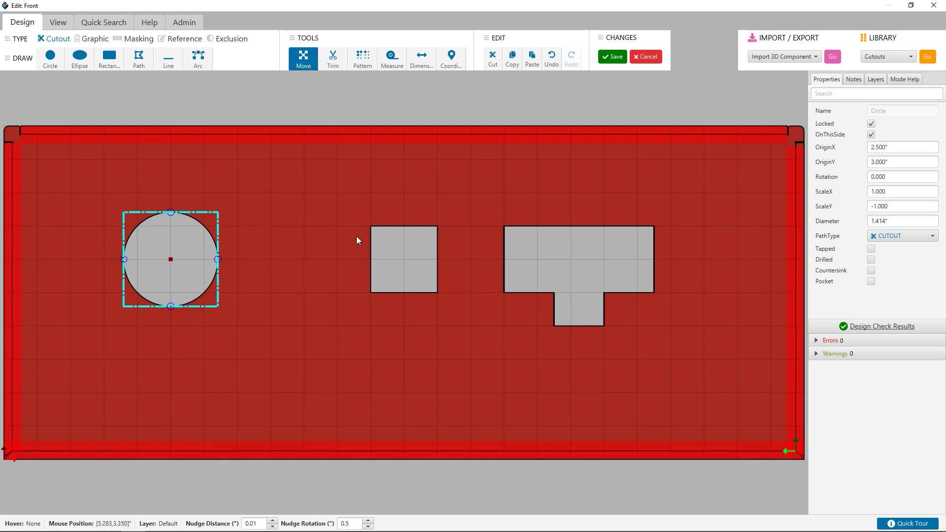
pyautogui.click(345, 222)
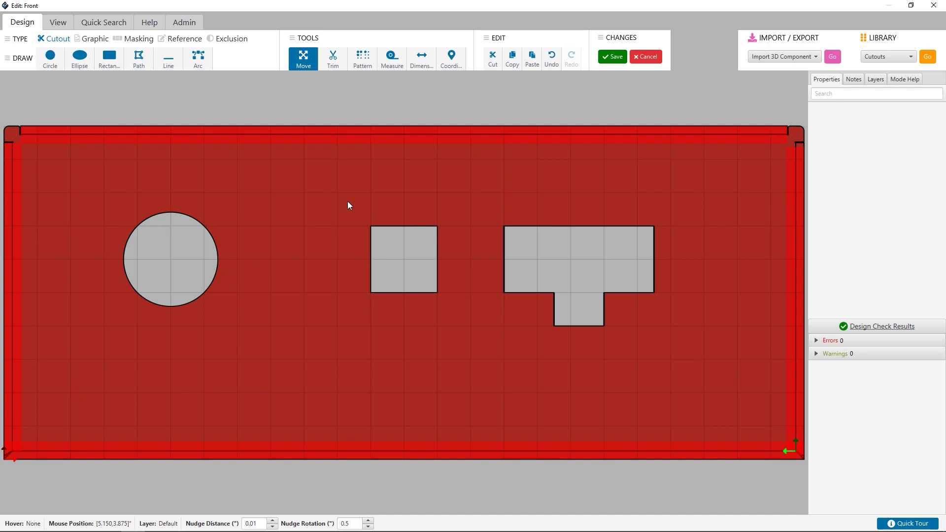
# - Marquee-select the square and T-shaped cutouts, group them, and lock the group
pyautogui.moveTo(336, 192); pyautogui.dragTo(694, 363)
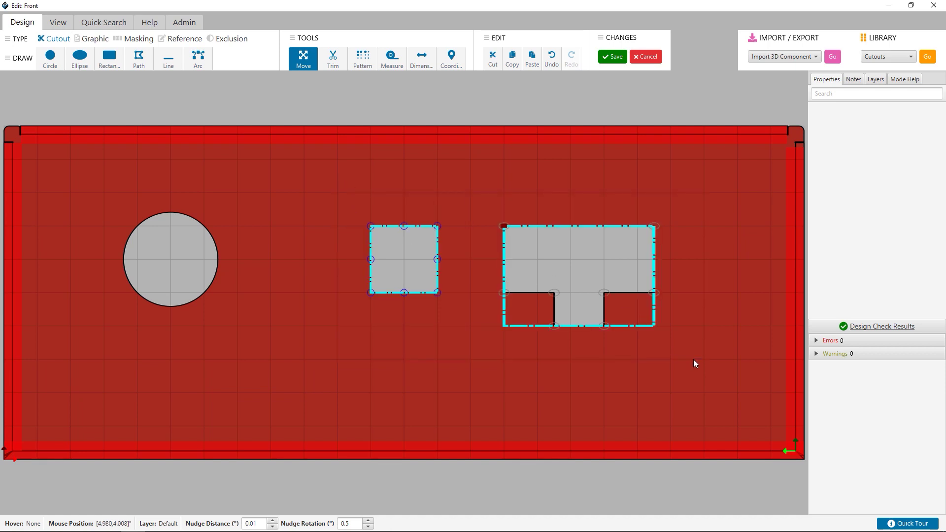
pyautogui.rightClick(547, 252)
pyautogui.moveTo(563, 324)
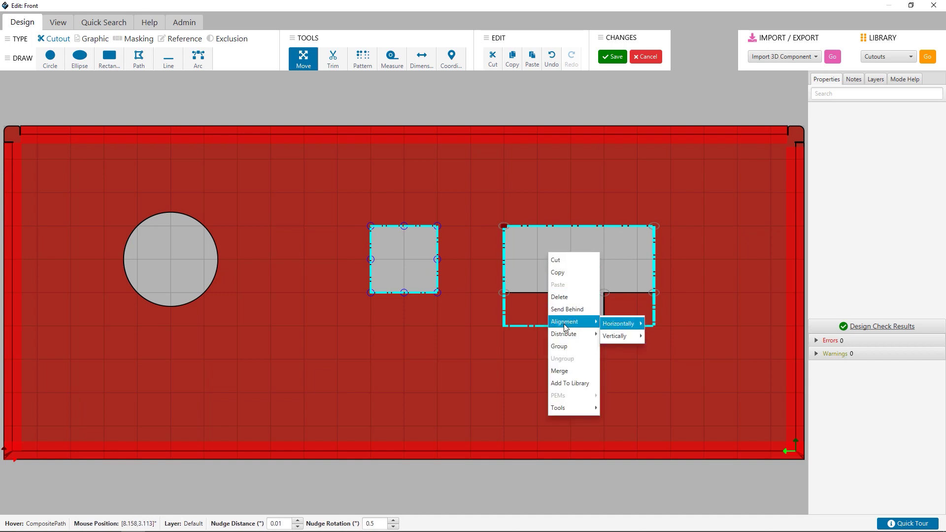
pyautogui.click(569, 351)
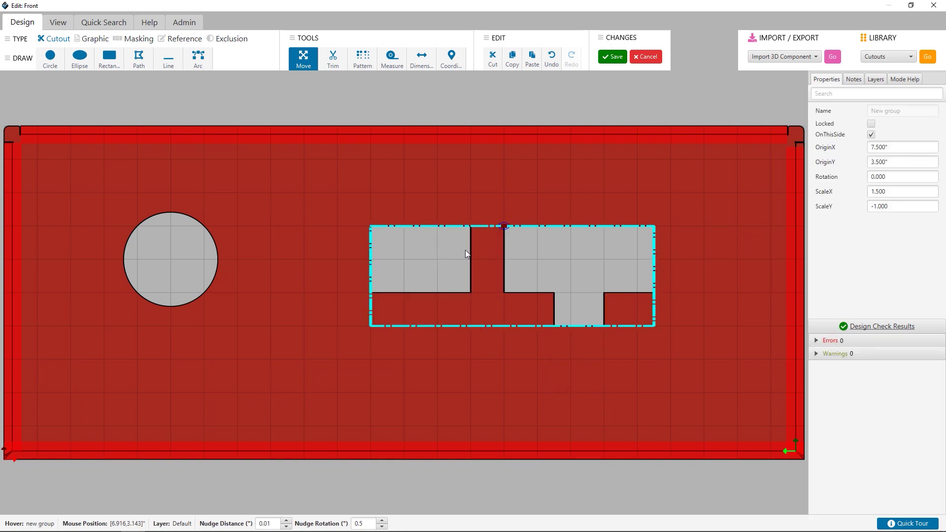
pyautogui.click(871, 124)
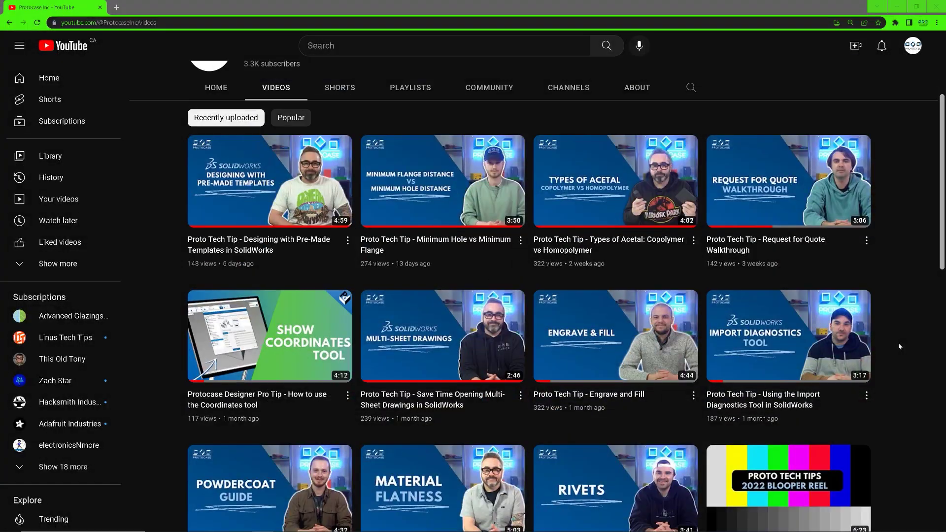
# - Scroll through Protocase's YouTube videos, then go to the Protocase Designer website
pyautogui.scroll(-4, 898, 347)
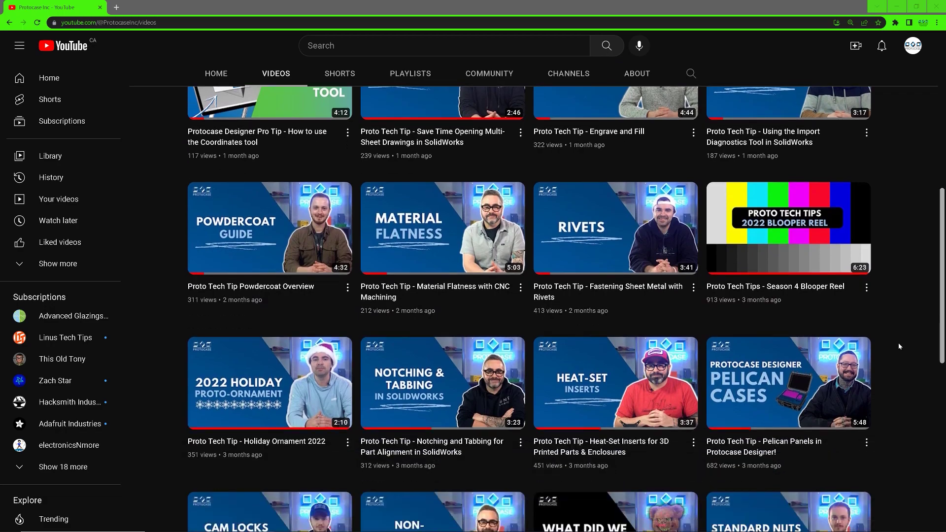
pyautogui.scroll(-5, 899, 346)
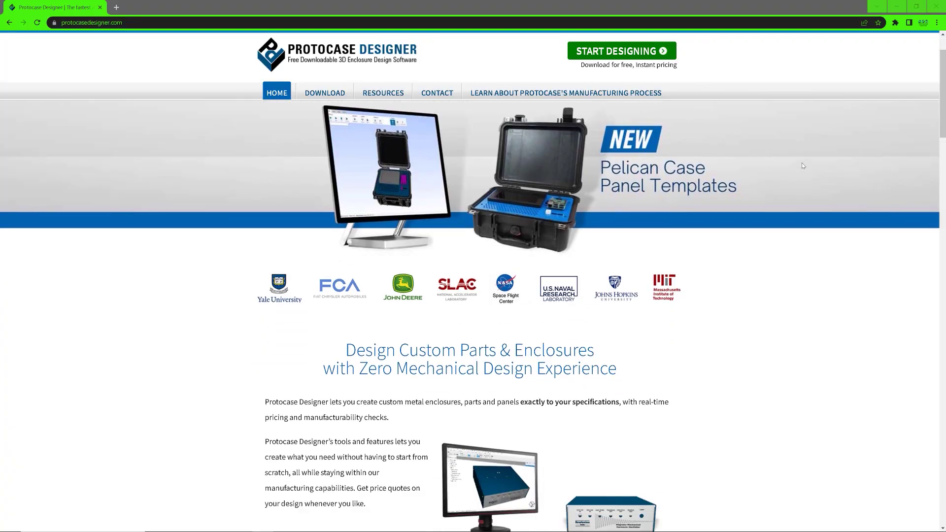
pyautogui.scroll(-2, 802, 162)
pyautogui.scroll(-1, 803, 166)
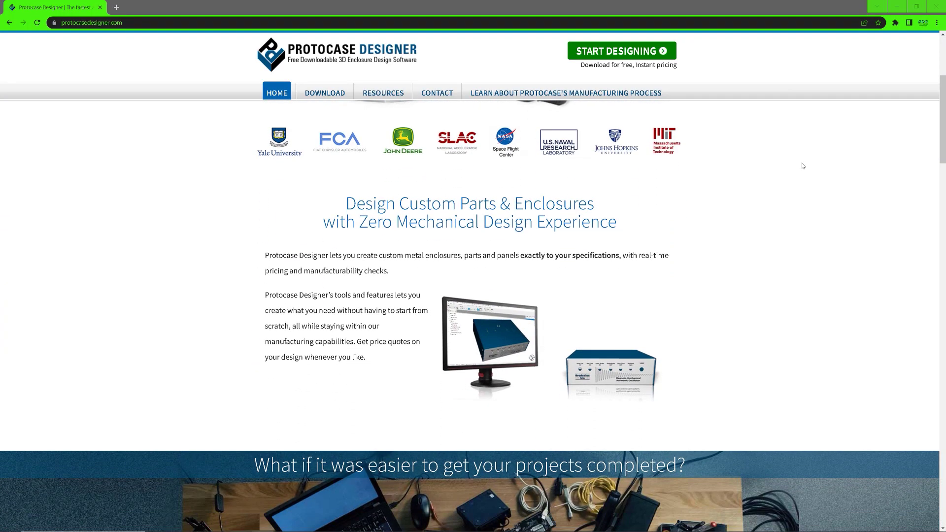
pyautogui.click(634, 57)
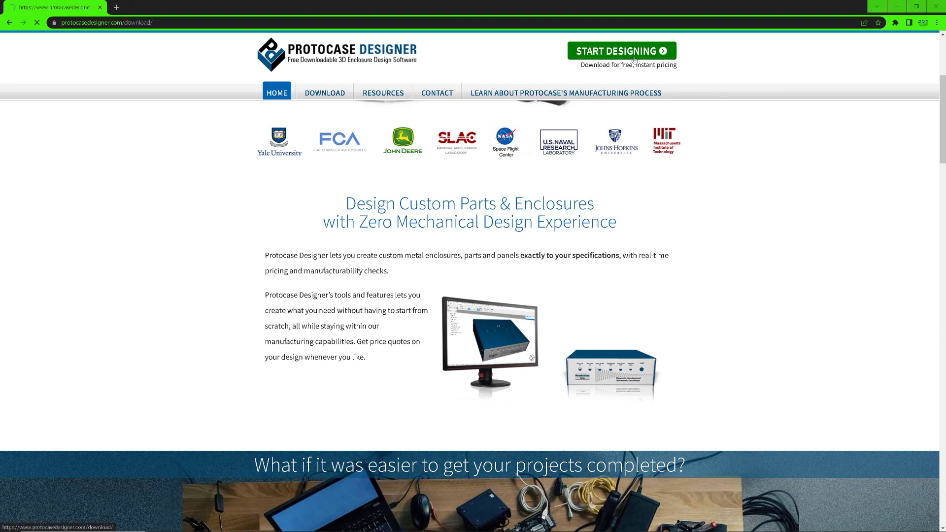